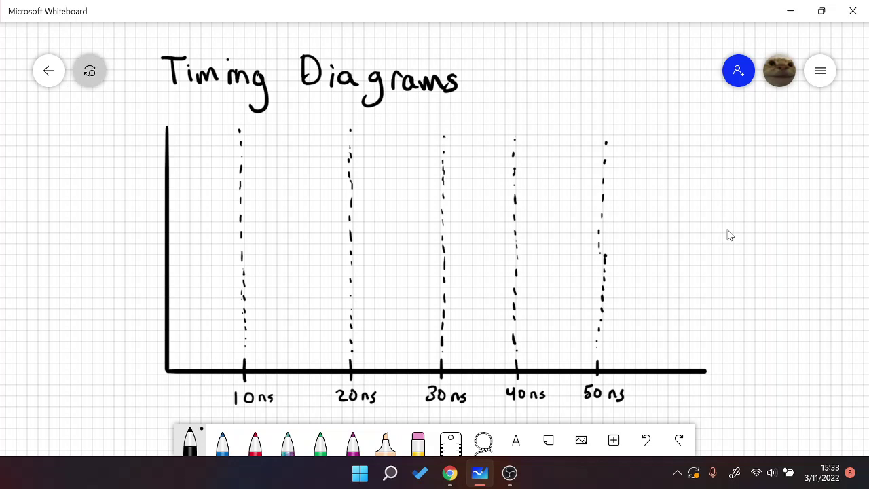
Step: Handwrite 'Positive DQFF' in black to the right of the Timing Diagrams title
{"action": "mouse_move", "coordinate": [507, 66]}
{"action": "left_mouse_down"}
{"action": "mouse_move", "coordinate": [508, 87]}
{"action": "mouse_move", "coordinate": [509, 74]}
{"action": "mouse_move", "coordinate": [547, 80]}
{"action": "left_mouse_up"}
{"action": "left_click_drag", "start_coordinate": [556, 61], "coordinate": [557, 80]}
{"action": "left_click_drag", "start_coordinate": [549, 71], "coordinate": [562, 69]}
{"action": "left_click_drag", "start_coordinate": [565, 68], "coordinate": [567, 79]}
{"action": "left_click_drag", "start_coordinate": [565, 61], "coordinate": [615, 74]}
{"action": "mouse_move", "coordinate": [644, 60]}
{"action": "left_mouse_down"}
{"action": "mouse_move", "coordinate": [636, 70]}
{"action": "mouse_move", "coordinate": [665, 73]}
{"action": "mouse_move", "coordinate": [678, 55]}
{"action": "left_mouse_up"}
{"action": "left_click_drag", "start_coordinate": [667, 62], "coordinate": [674, 63]}
{"action": "left_click_drag", "start_coordinate": [681, 56], "coordinate": [682, 73]}
{"action": "left_click_drag", "start_coordinate": [680, 56], "coordinate": [693, 54]}
{"action": "left_click_drag", "start_coordinate": [682, 64], "coordinate": [691, 64]}
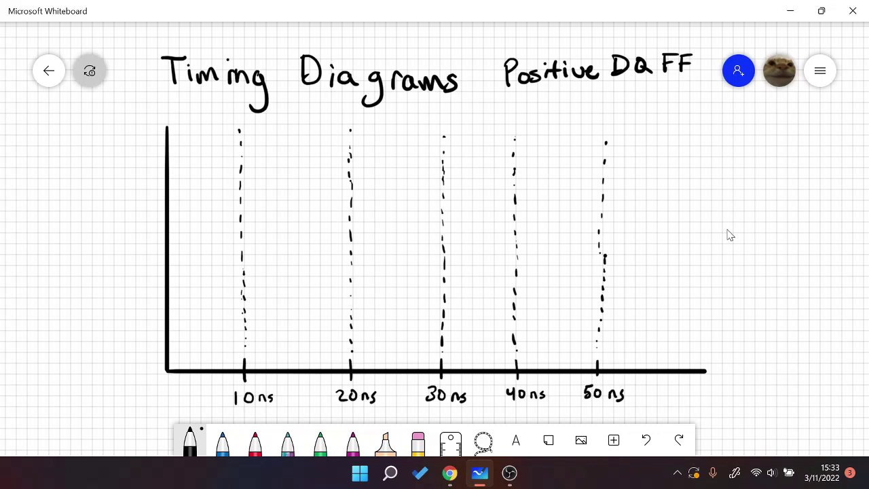
Step: Write 'Clk' beside the top row and draw its square-wave clock out to 50 ns
{"action": "mouse_move", "coordinate": [117, 152]}
{"action": "left_mouse_down"}
{"action": "mouse_move", "coordinate": [116, 168]}
{"action": "mouse_move", "coordinate": [133, 166]}
{"action": "left_mouse_up"}
{"action": "mouse_move", "coordinate": [141, 155]}
{"action": "left_mouse_down"}
{"action": "mouse_move", "coordinate": [142, 164]}
{"action": "mouse_move", "coordinate": [204, 161]}
{"action": "mouse_move", "coordinate": [205, 141]}
{"action": "mouse_move", "coordinate": [241, 142]}
{"action": "left_mouse_up"}
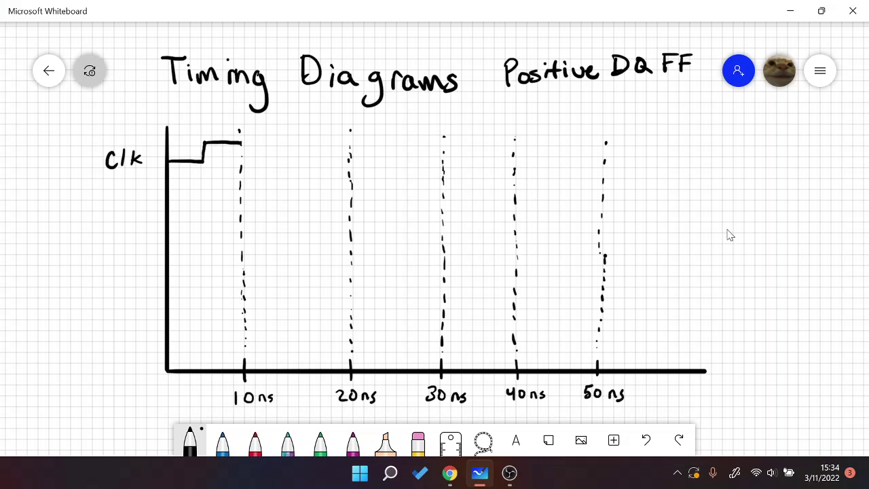
{"action": "mouse_move", "coordinate": [241, 142]}
{"action": "left_mouse_down"}
{"action": "mouse_move", "coordinate": [242, 160]}
{"action": "mouse_move", "coordinate": [277, 163]}
{"action": "mouse_move", "coordinate": [295, 161]}
{"action": "mouse_move", "coordinate": [303, 142]}
{"action": "mouse_move", "coordinate": [352, 143]}
{"action": "mouse_move", "coordinate": [351, 159]}
{"action": "mouse_move", "coordinate": [398, 159]}
{"action": "mouse_move", "coordinate": [398, 145]}
{"action": "mouse_move", "coordinate": [482, 158]}
{"action": "mouse_move", "coordinate": [482, 143]}
{"action": "mouse_move", "coordinate": [518, 143]}
{"action": "mouse_move", "coordinate": [515, 158]}
{"action": "mouse_move", "coordinate": [563, 157]}
{"action": "mouse_move", "coordinate": [564, 142]}
{"action": "mouse_move", "coordinate": [607, 143]}
{"action": "left_mouse_up"}
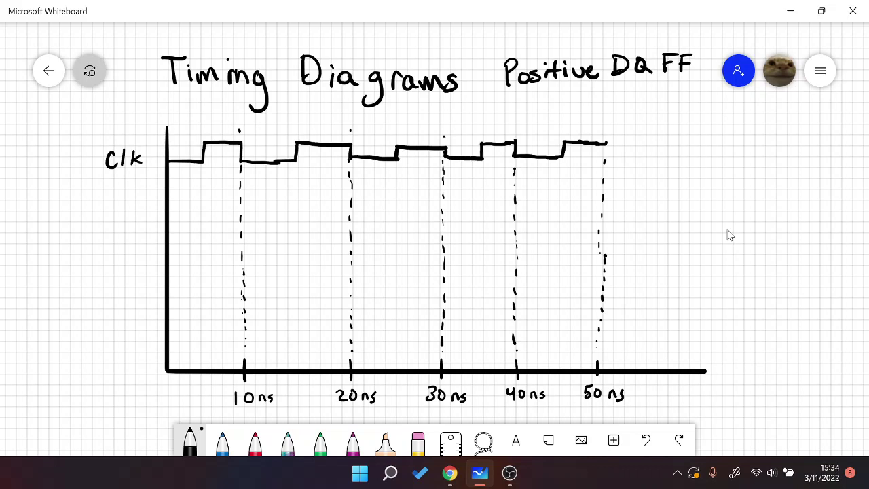
Step: Write 'D' on the second row and draw the D data waveform out to 50 ns
{"action": "left_click_drag", "start_coordinate": [117, 205], "coordinate": [120, 228]}
{"action": "mouse_move", "coordinate": [168, 218]}
{"action": "left_mouse_down"}
{"action": "mouse_move", "coordinate": [219, 217]}
{"action": "mouse_move", "coordinate": [219, 202]}
{"action": "mouse_move", "coordinate": [266, 202]}
{"action": "mouse_move", "coordinate": [268, 218]}
{"action": "mouse_move", "coordinate": [376, 217]}
{"action": "mouse_move", "coordinate": [375, 200]}
{"action": "left_mouse_up"}
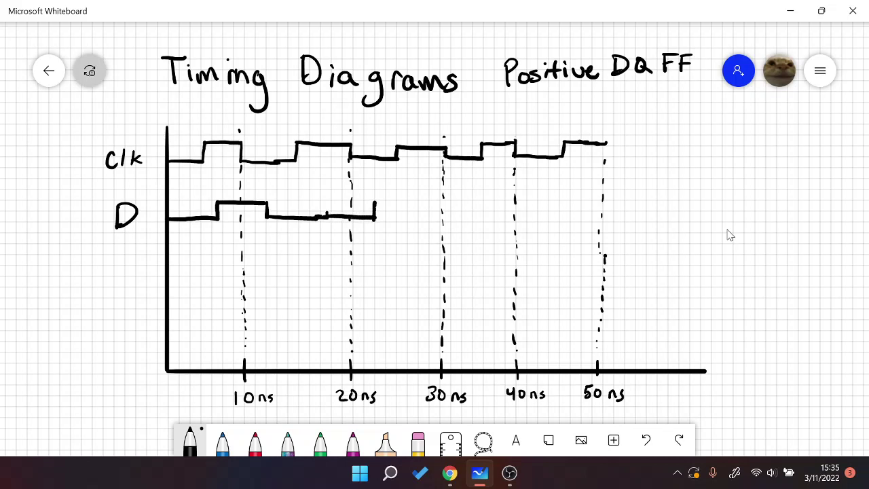
{"action": "mouse_move", "coordinate": [318, 214]}
{"action": "left_mouse_down"}
{"action": "mouse_move", "coordinate": [387, 203]}
{"action": "mouse_move", "coordinate": [542, 199]}
{"action": "mouse_move", "coordinate": [542, 216]}
{"action": "mouse_move", "coordinate": [607, 218]}
{"action": "left_mouse_up"}
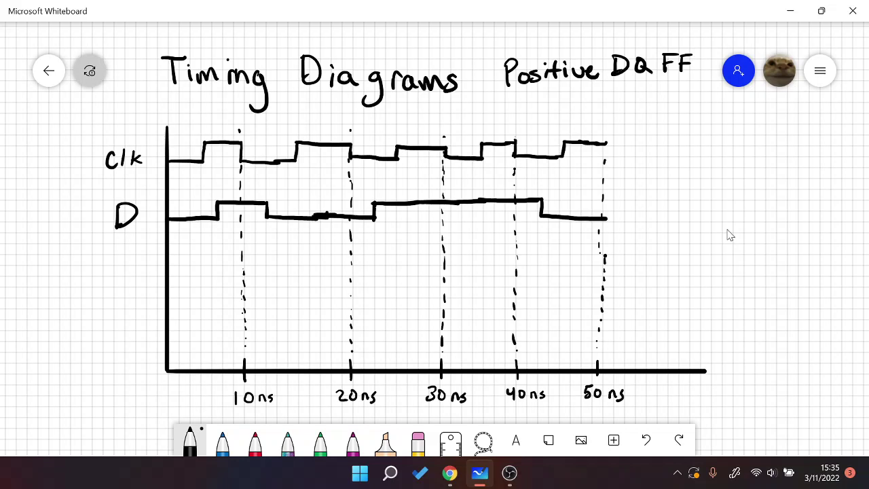
Step: Label the third row Q, then draw red dashed markers at the first three rising clock edges
{"action": "left_click_drag", "start_coordinate": [130, 267], "coordinate": [146, 292]}
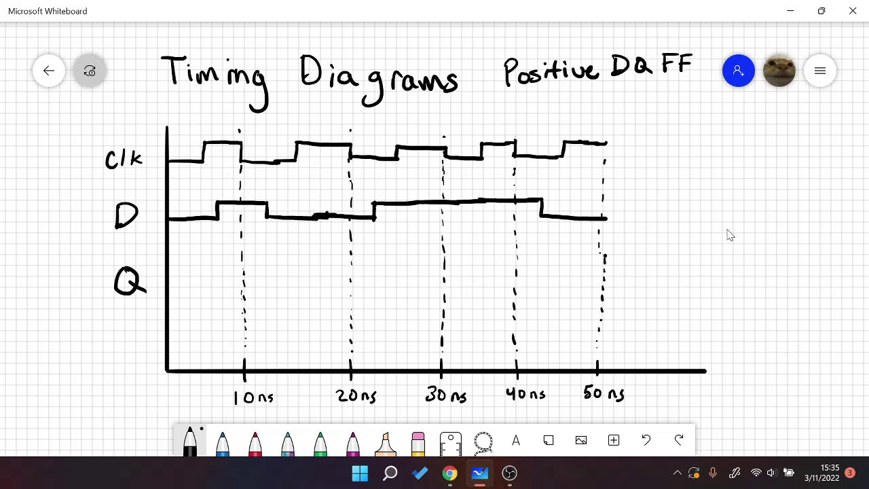
{"action": "left_click", "coordinate": [255, 441]}
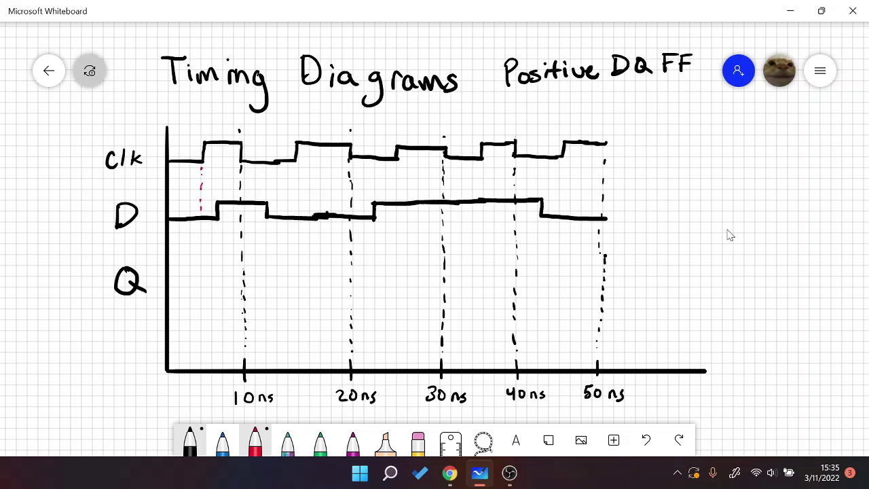
{"action": "left_click_drag", "start_coordinate": [202, 214], "coordinate": [203, 296]}
{"action": "left_click_drag", "start_coordinate": [202, 355], "coordinate": [201, 366]}
{"action": "left_click_drag", "start_coordinate": [297, 229], "coordinate": [299, 371]}
{"action": "left_click_drag", "start_coordinate": [398, 198], "coordinate": [398, 369]}
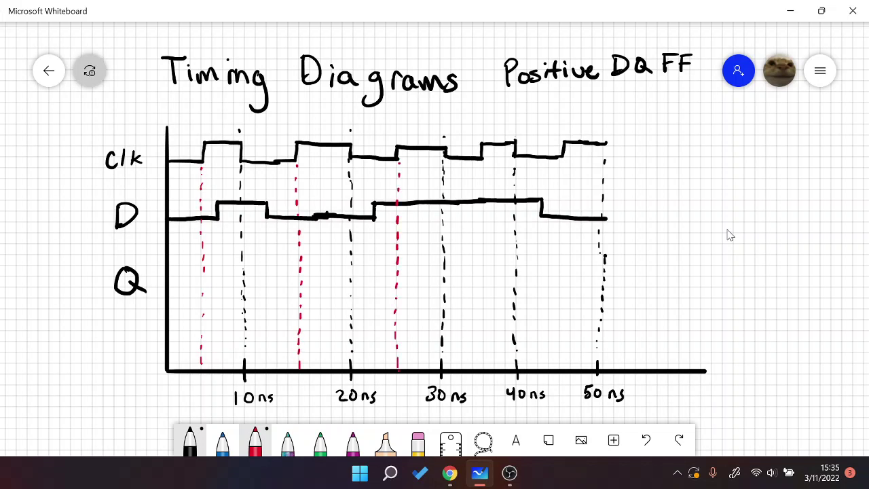
Step: Draw red dashed markers at the fourth and fifth rising clock edges down to the time axis
{"action": "left_click_drag", "start_coordinate": [483, 168], "coordinate": [482, 177]}
{"action": "left_click_drag", "start_coordinate": [483, 189], "coordinate": [482, 234]}
{"action": "left_click_drag", "start_coordinate": [481, 255], "coordinate": [480, 275]}
{"action": "left_click_drag", "start_coordinate": [482, 324], "coordinate": [481, 335]}
{"action": "left_click_drag", "start_coordinate": [481, 349], "coordinate": [479, 365]}
{"action": "left_click_drag", "start_coordinate": [562, 159], "coordinate": [558, 189]}
{"action": "left_click_drag", "start_coordinate": [556, 221], "coordinate": [556, 253]}
{"action": "left_click_drag", "start_coordinate": [561, 277], "coordinate": [561, 286]}
{"action": "left_click_drag", "start_coordinate": [563, 316], "coordinate": [563, 328]}
{"action": "left_click_drag", "start_coordinate": [562, 332], "coordinate": [562, 339]}
{"action": "left_click_drag", "start_coordinate": [563, 345], "coordinate": [562, 368]}
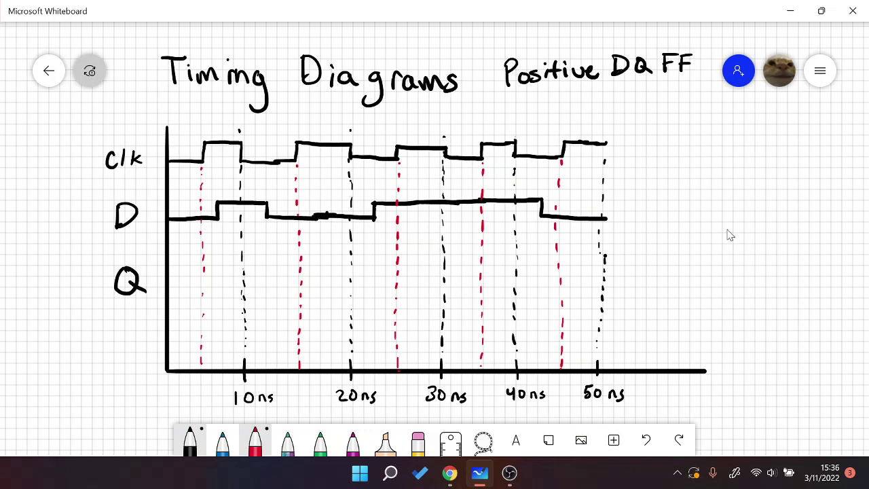
Step: Switch the pen color to blue for the Q output
{"action": "left_click", "coordinate": [222, 440]}
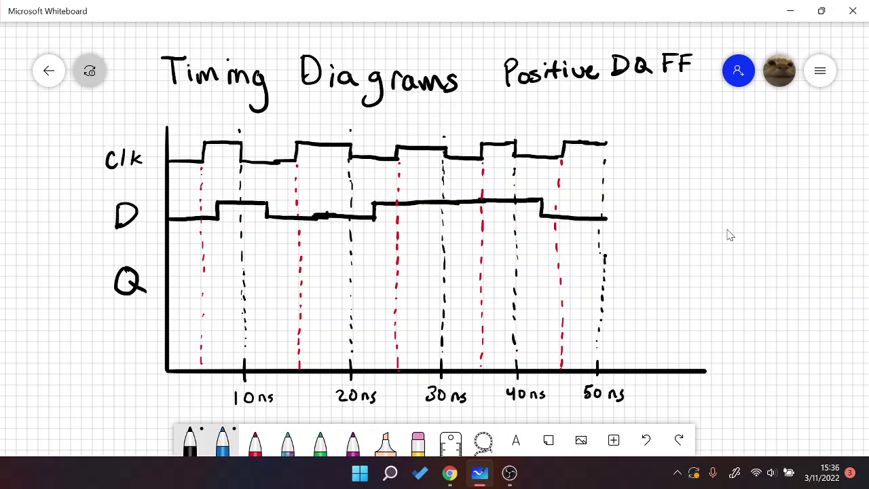
Step: Draw Q low in blue to about 22 ns and add a red '5ns Delay' note at right
{"action": "left_click_drag", "start_coordinate": [167, 287], "coordinate": [285, 283]}
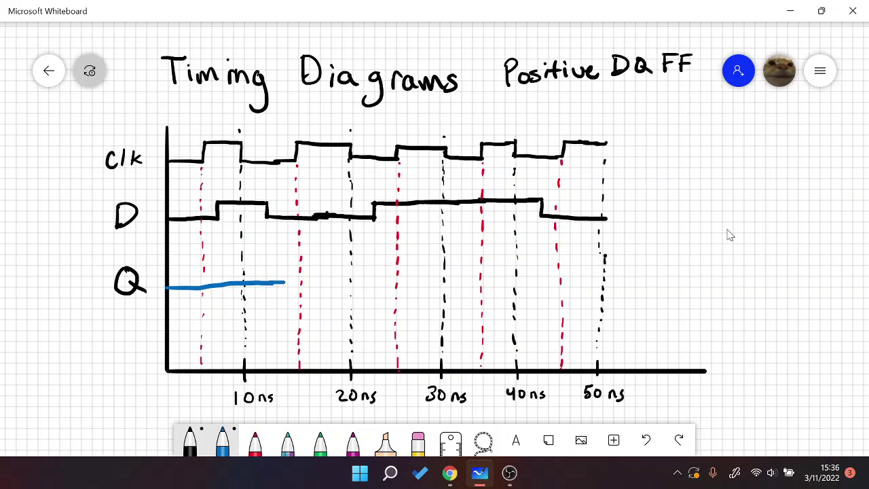
{"action": "left_click_drag", "start_coordinate": [286, 283], "coordinate": [378, 284]}
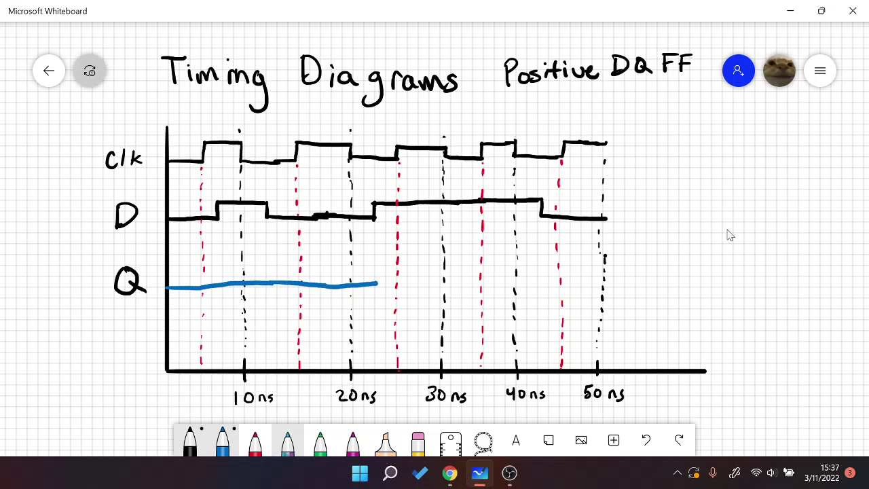
{"action": "left_click", "coordinate": [255, 441]}
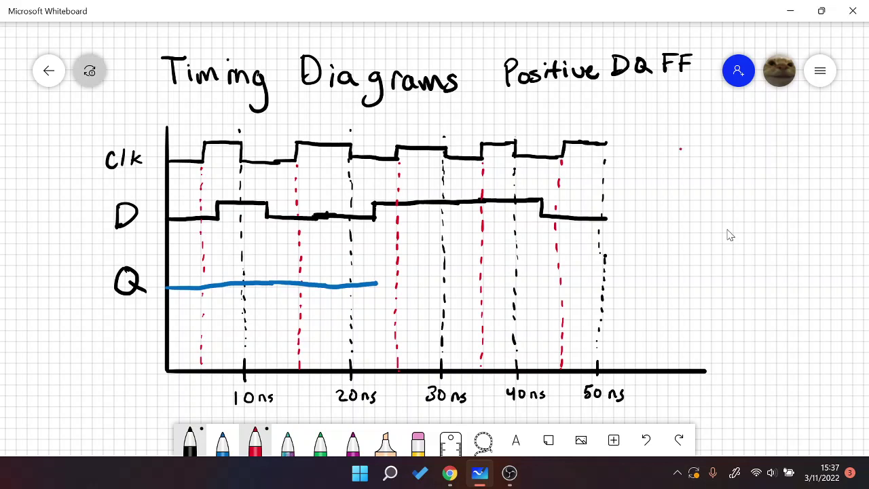
{"action": "left_click_drag", "start_coordinate": [681, 149], "coordinate": [694, 149]}
{"action": "mouse_move", "coordinate": [678, 153]}
{"action": "left_mouse_down"}
{"action": "mouse_move", "coordinate": [675, 170]}
{"action": "mouse_move", "coordinate": [724, 172]}
{"action": "mouse_move", "coordinate": [683, 202]}
{"action": "mouse_move", "coordinate": [716, 203]}
{"action": "left_mouse_up"}
{"action": "mouse_move", "coordinate": [721, 187]}
{"action": "left_mouse_down"}
{"action": "mouse_move", "coordinate": [722, 205]}
{"action": "mouse_move", "coordinate": [740, 203]}
{"action": "mouse_move", "coordinate": [745, 219]}
{"action": "left_mouse_up"}
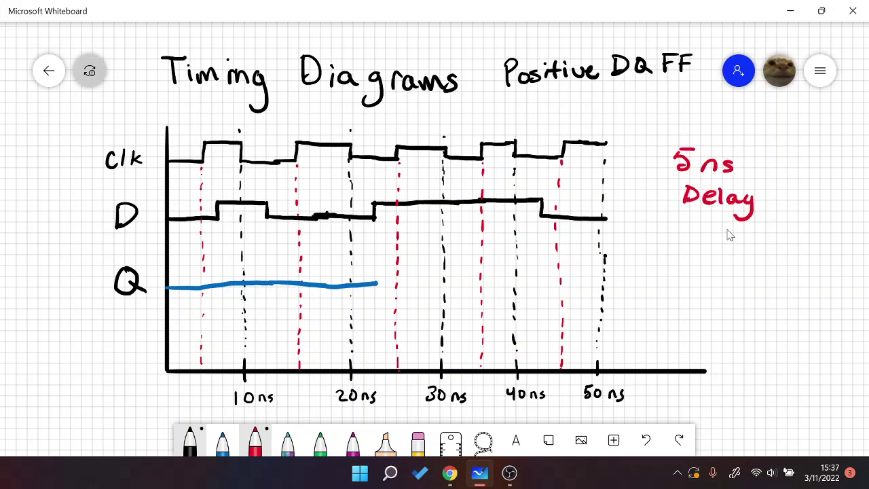
{"action": "left_click", "coordinate": [222, 441]}
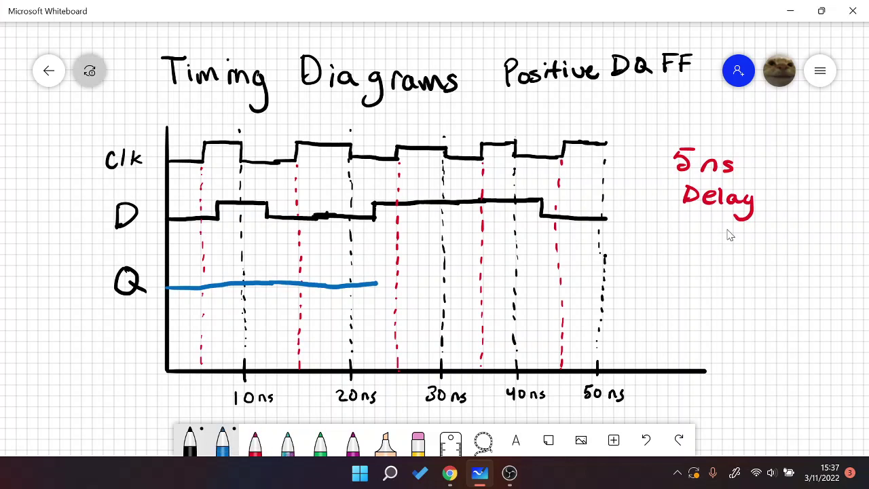
Step: Continue Q in blue, high from 30 ns to 50 ns, with a dotted delay line
{"action": "mouse_move", "coordinate": [378, 283]}
{"action": "left_mouse_down"}
{"action": "mouse_move", "coordinate": [443, 285]}
{"action": "mouse_move", "coordinate": [446, 264]}
{"action": "left_mouse_up"}
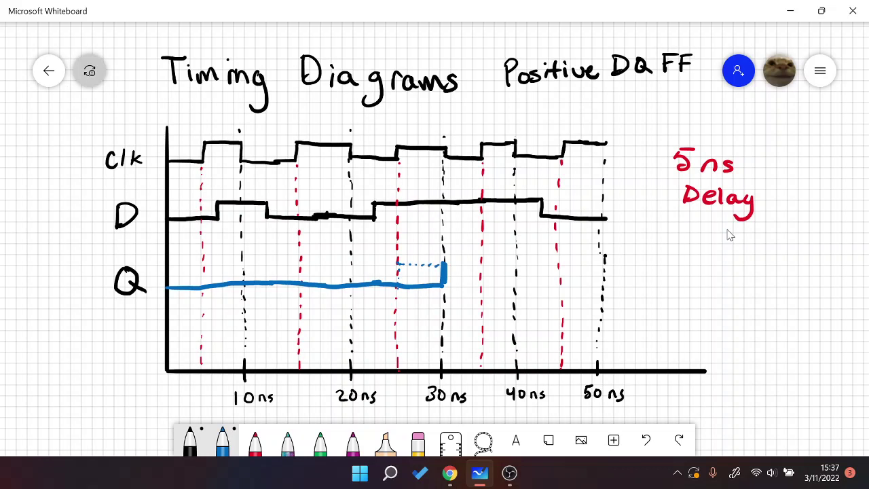
{"action": "left_click_drag", "start_coordinate": [444, 264], "coordinate": [533, 264]}
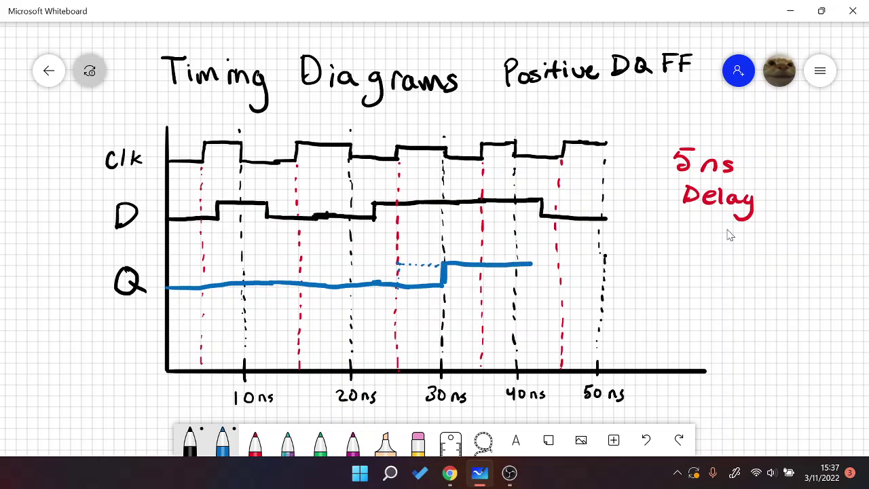
{"action": "mouse_move", "coordinate": [533, 263]}
{"action": "left_mouse_down"}
{"action": "mouse_move", "coordinate": [605, 261]}
{"action": "mouse_move", "coordinate": [605, 284]}
{"action": "mouse_move", "coordinate": [680, 291]}
{"action": "left_mouse_up"}
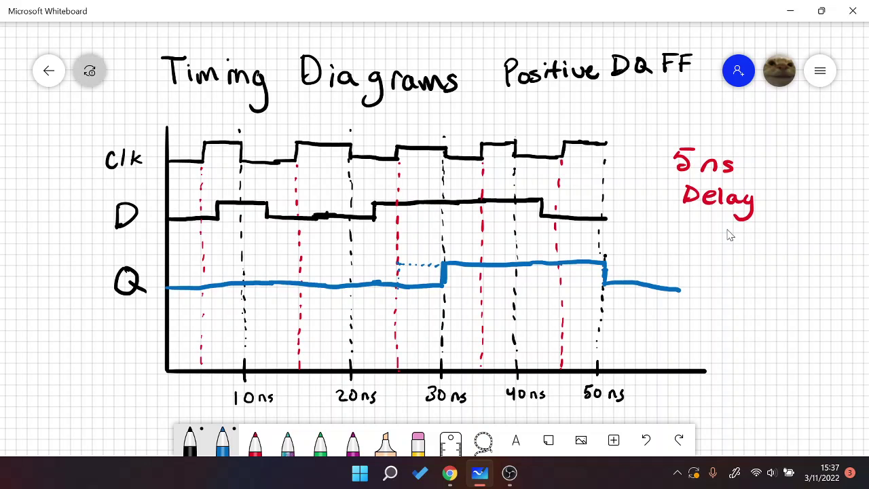
{"action": "left_click_drag", "start_coordinate": [563, 278], "coordinate": [603, 285]}
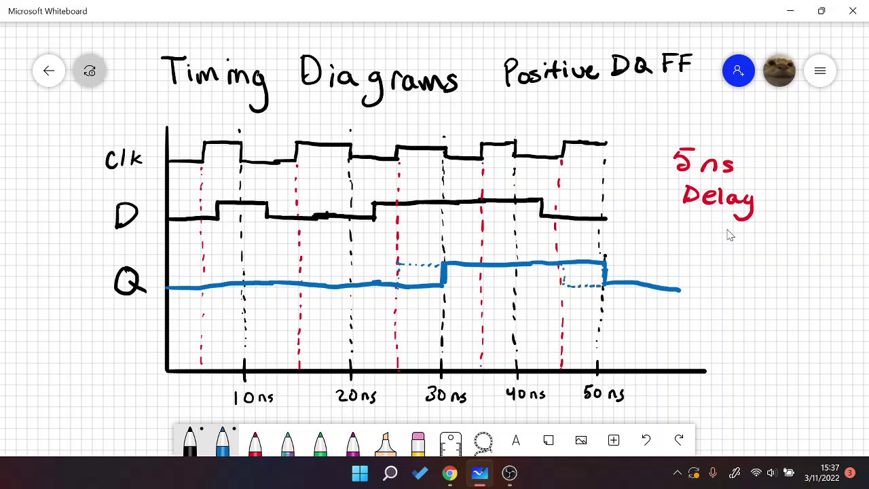